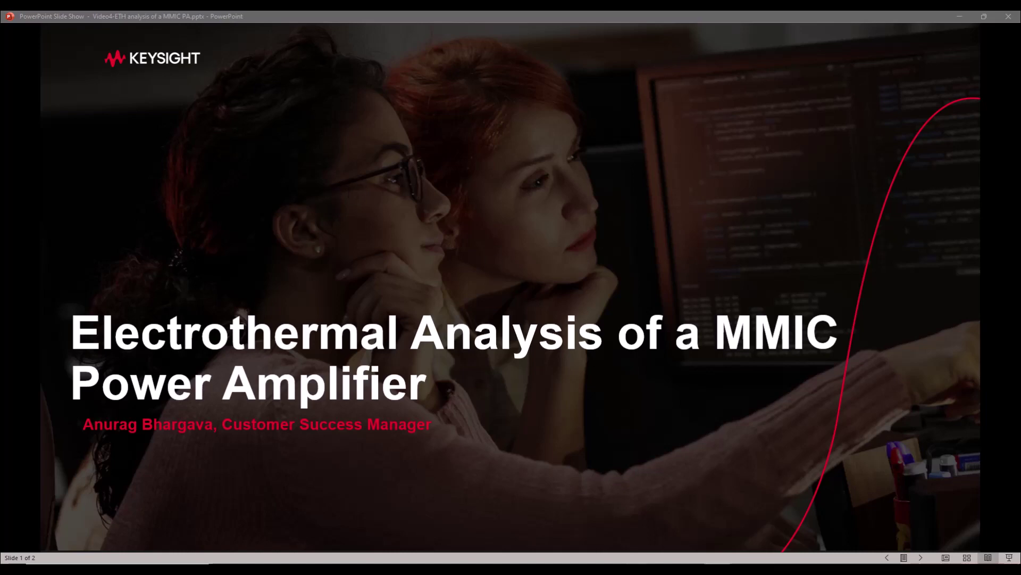
- Bring the TB_ETH_MMIC_PA testbench schematic, with Electrothermal deactivated, to the front
click(646, 542)
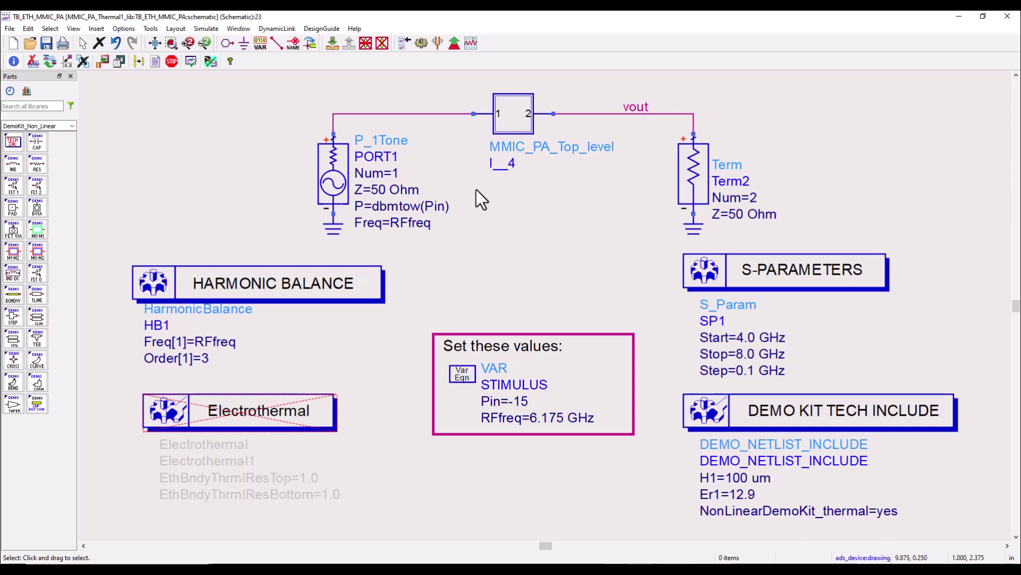
- Run the normal simulation, fit the plots to about 27.9 dB gain, and turn trace history on
click(421, 43)
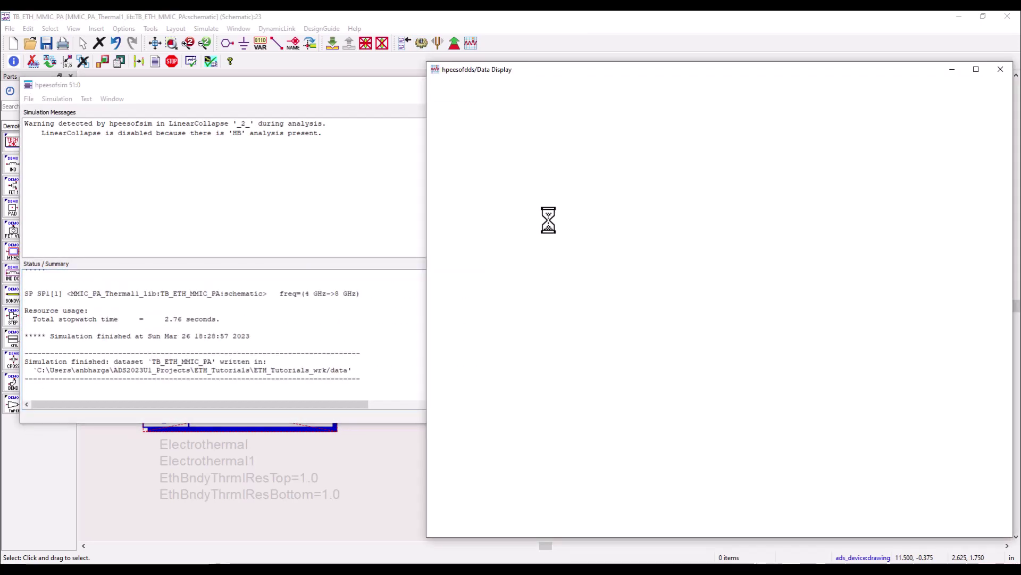
click(220, 42)
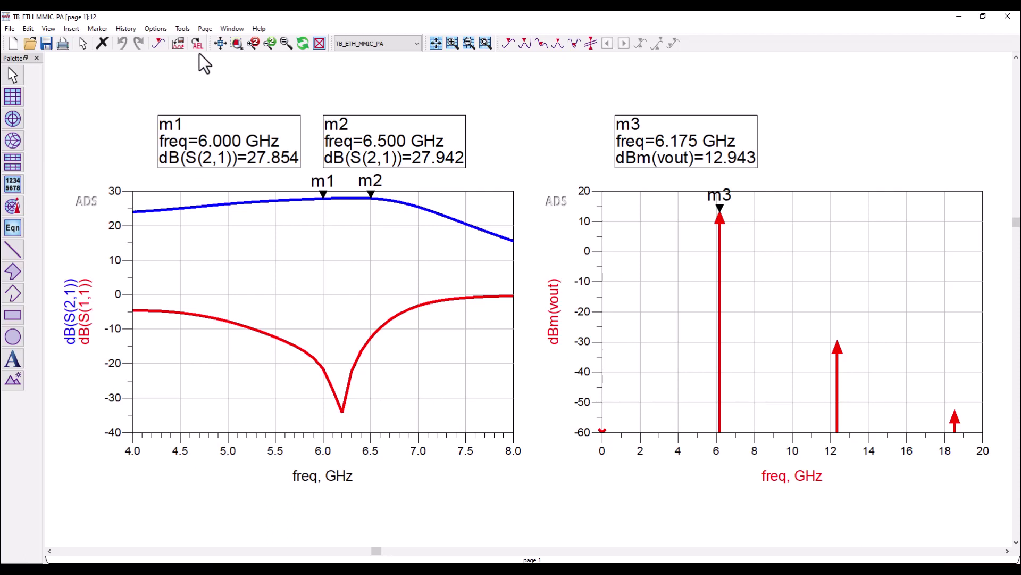
click(125, 29)
click(134, 43)
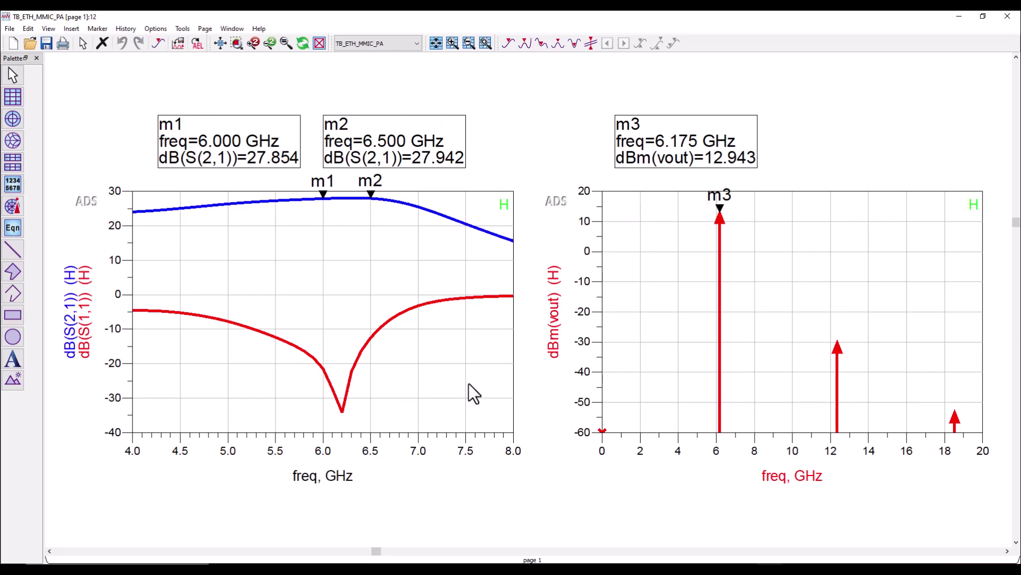
click(639, 569)
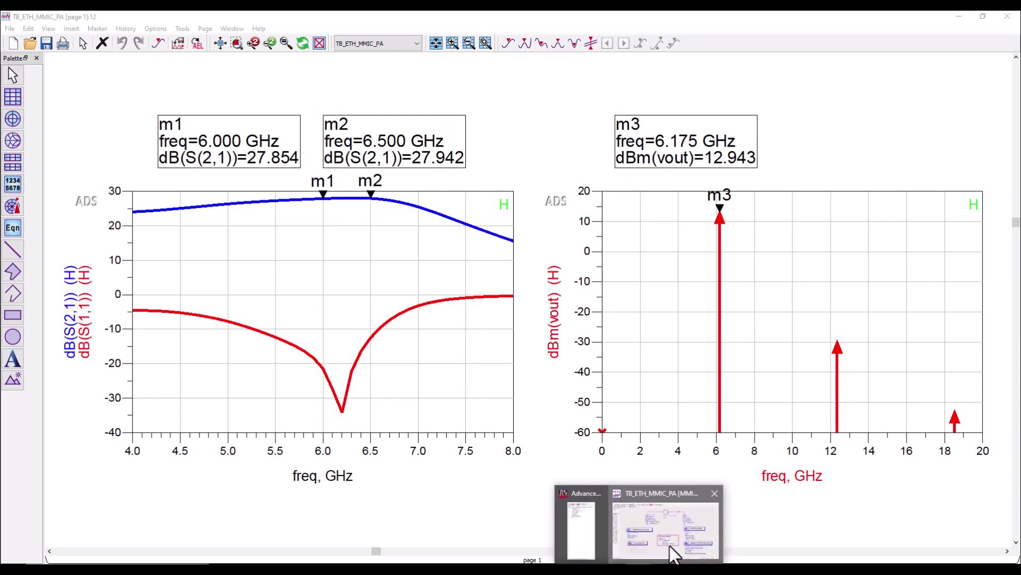
- Activate the Electrothermal component in the testbench and run the electrothermal simulation
click(671, 548)
click(283, 407)
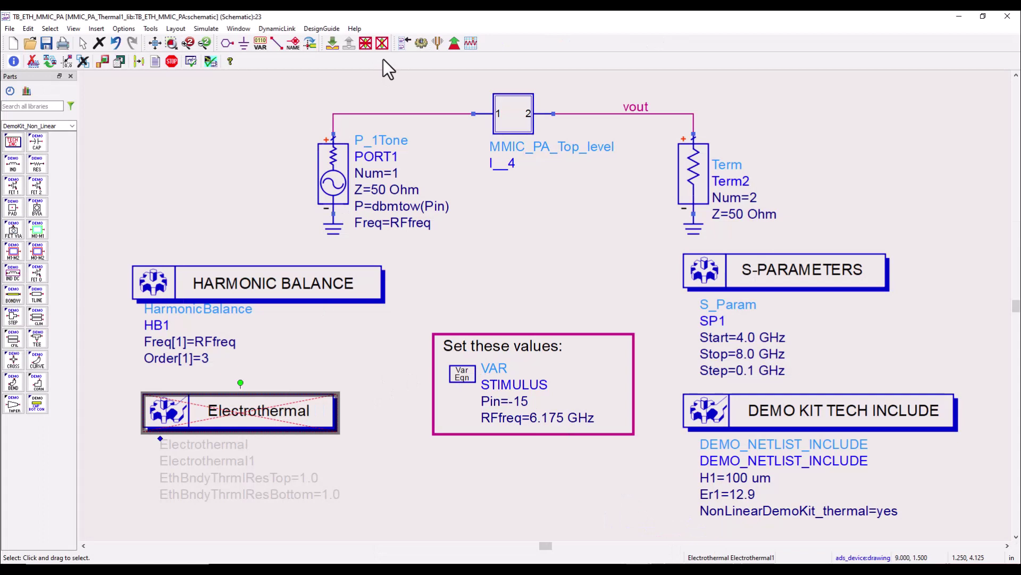
click(383, 44)
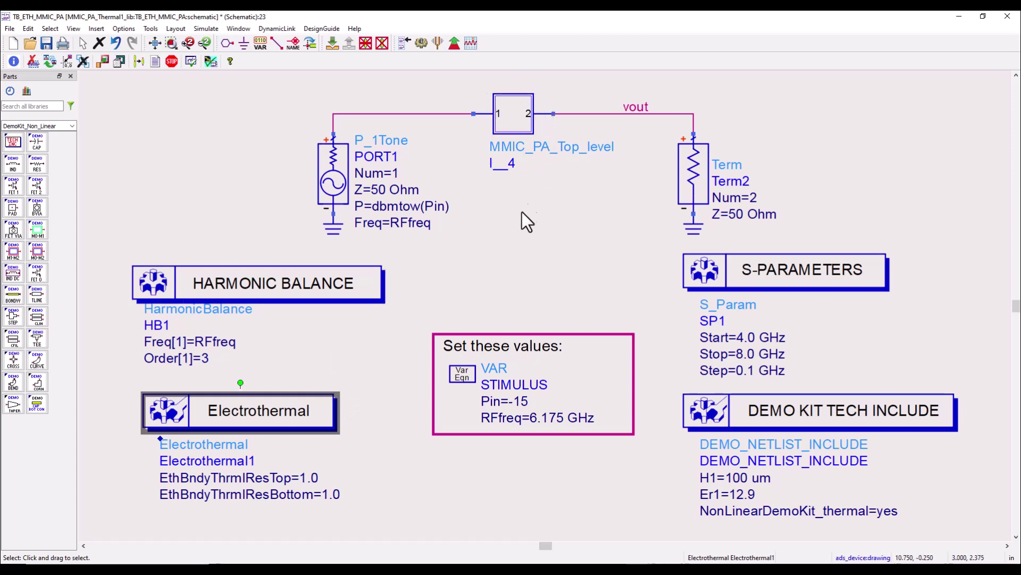
click(512, 234)
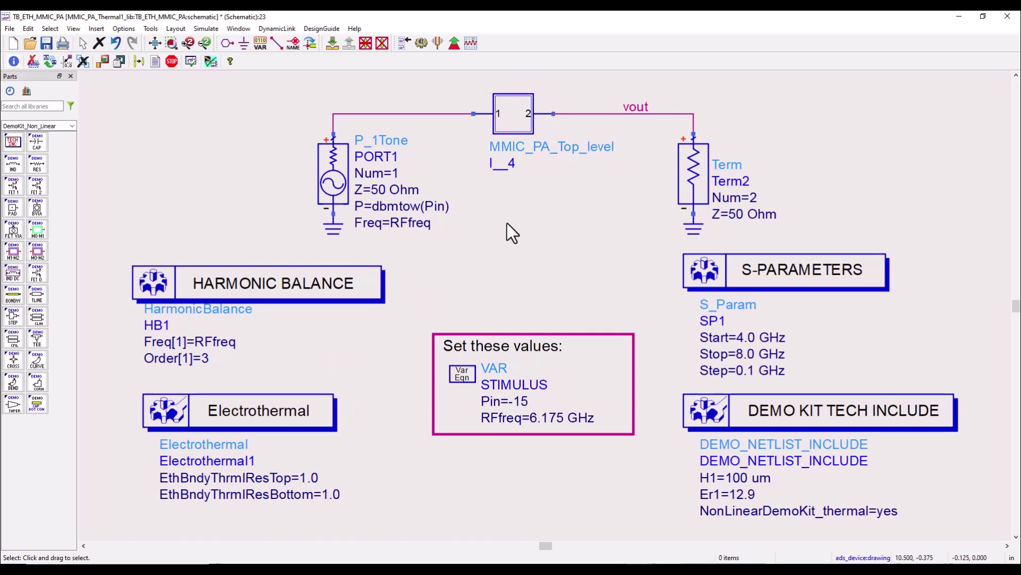
click(422, 42)
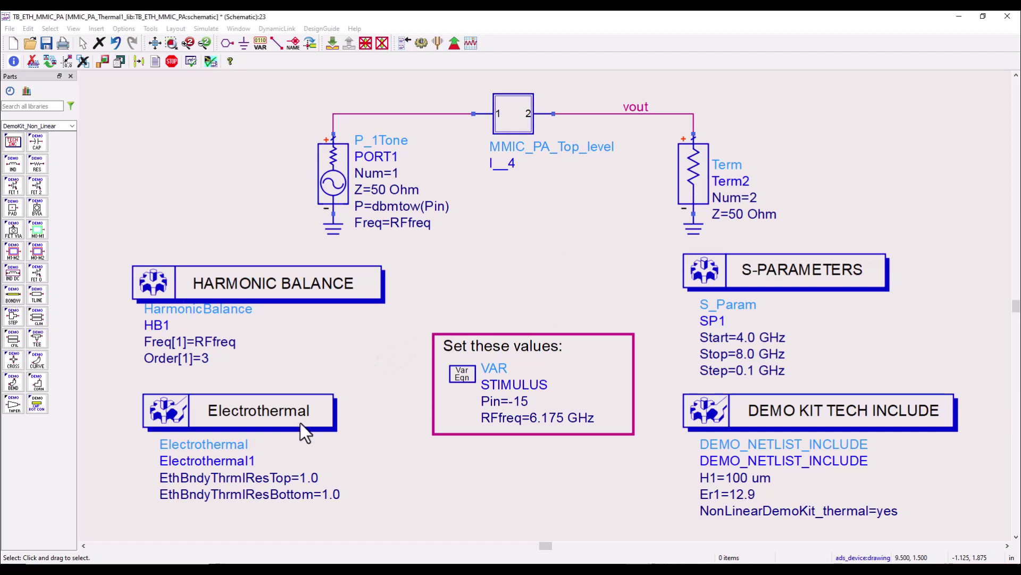
click(455, 85)
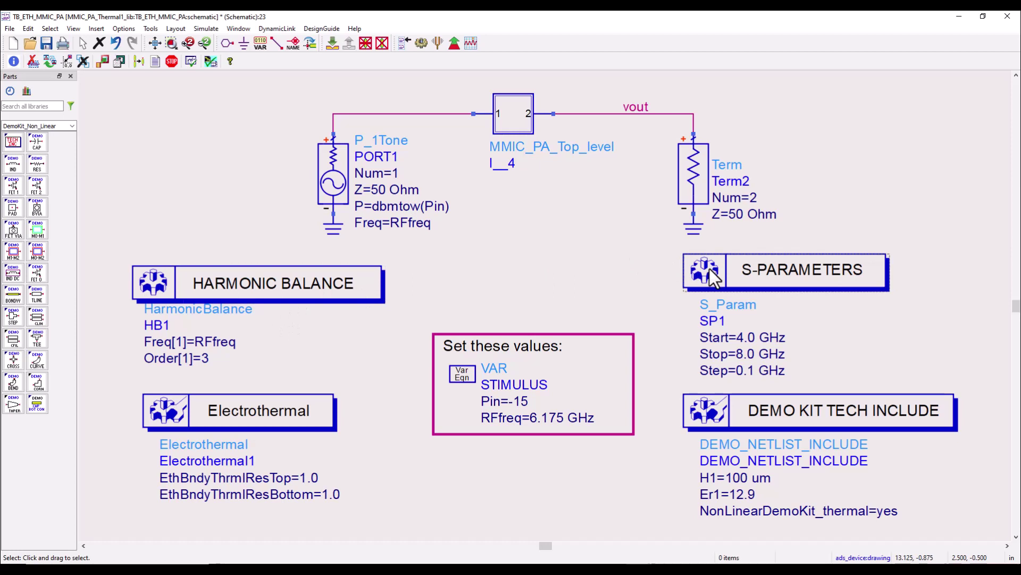
double_click(306, 412)
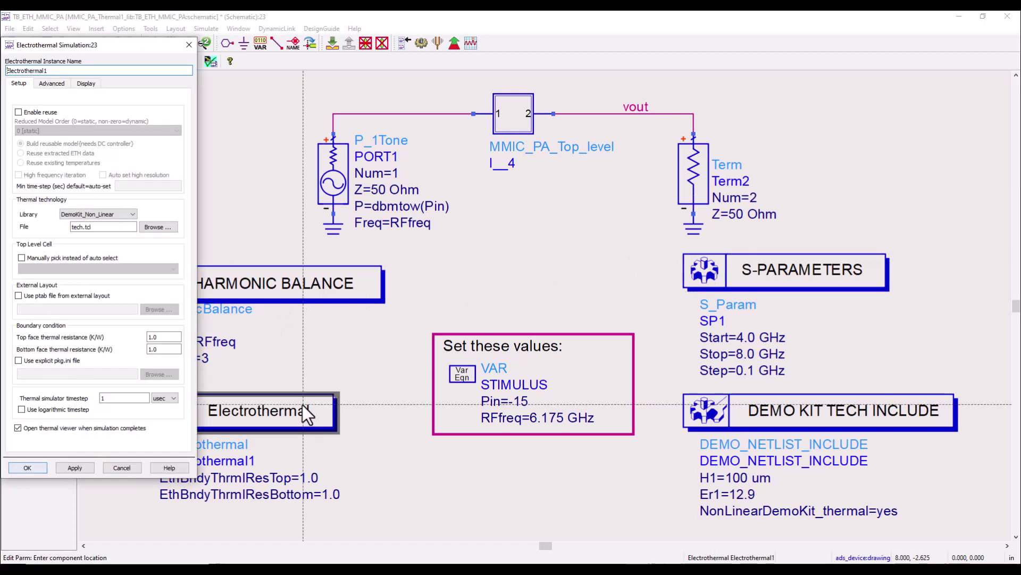
click(91, 228)
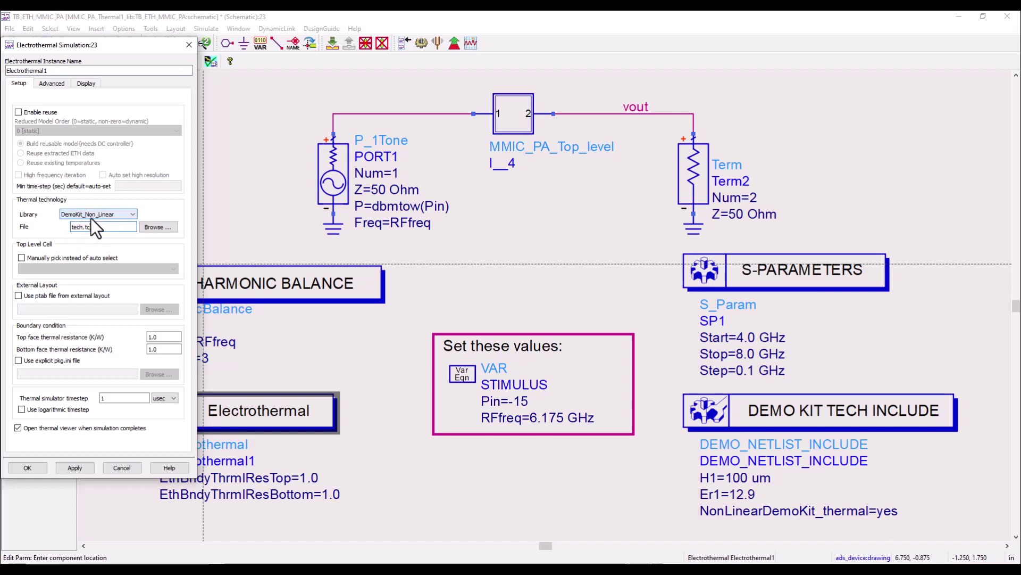
click(130, 467)
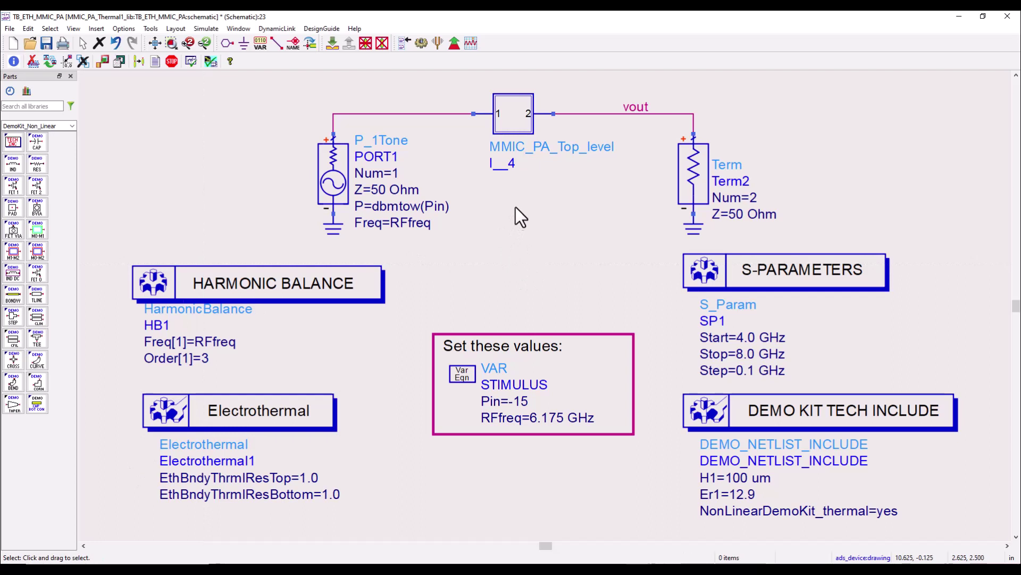
- Push into MMIC_PA_Top_level, look inside Gain_and_Stab_opt_I_Stage, then pop back to MMIC_PA_Top_level
click(506, 115)
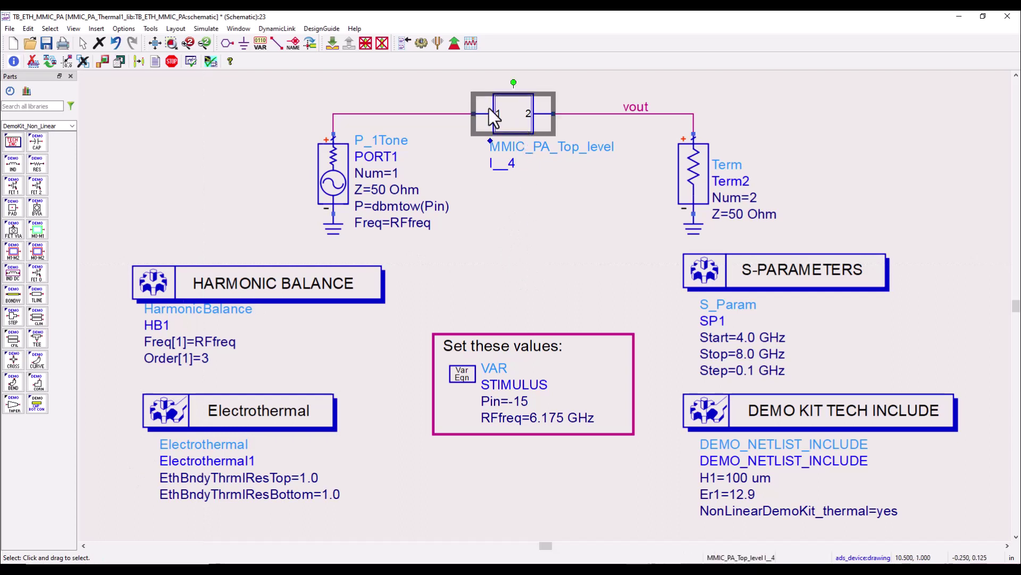
click(333, 44)
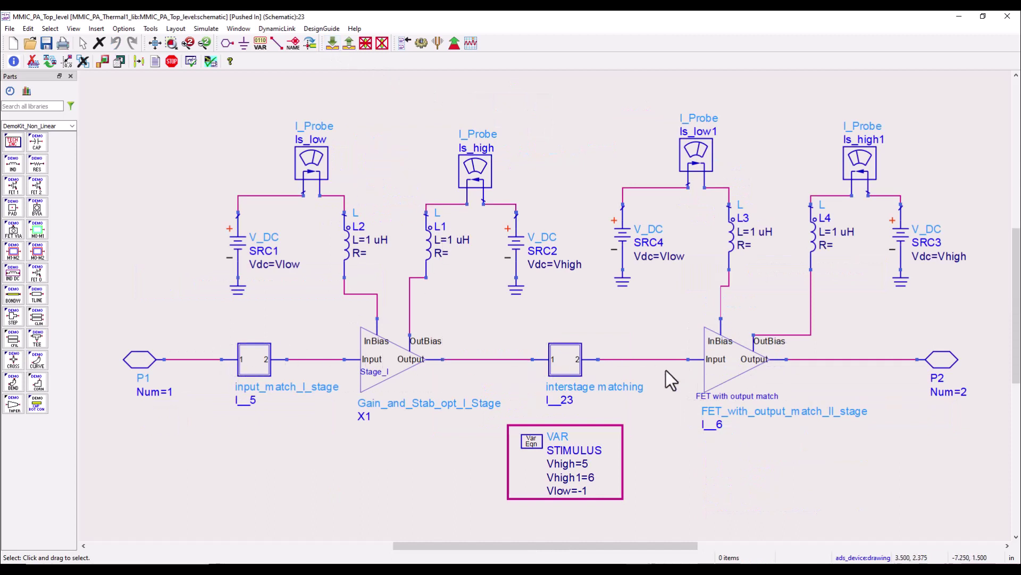
click(383, 366)
click(333, 43)
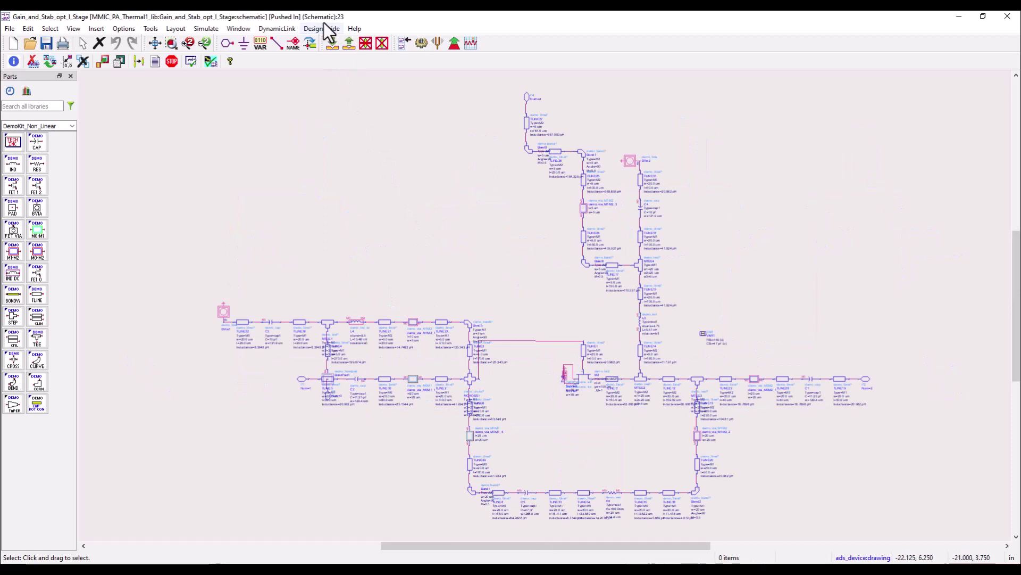
click(348, 43)
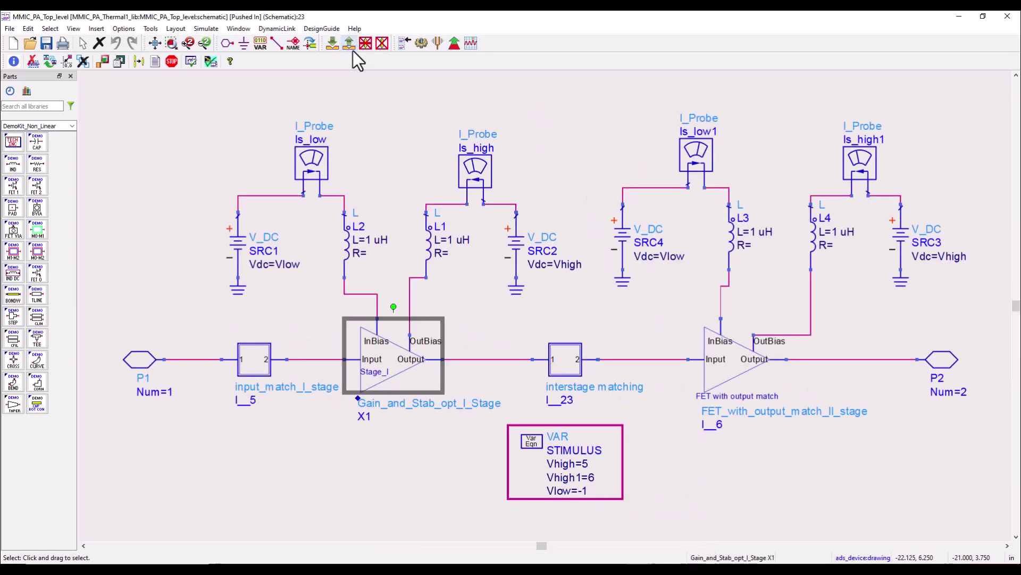
click(392, 101)
- Open the MMIC_PA_Top_level layout view showing both amplifier stages
click(239, 29)
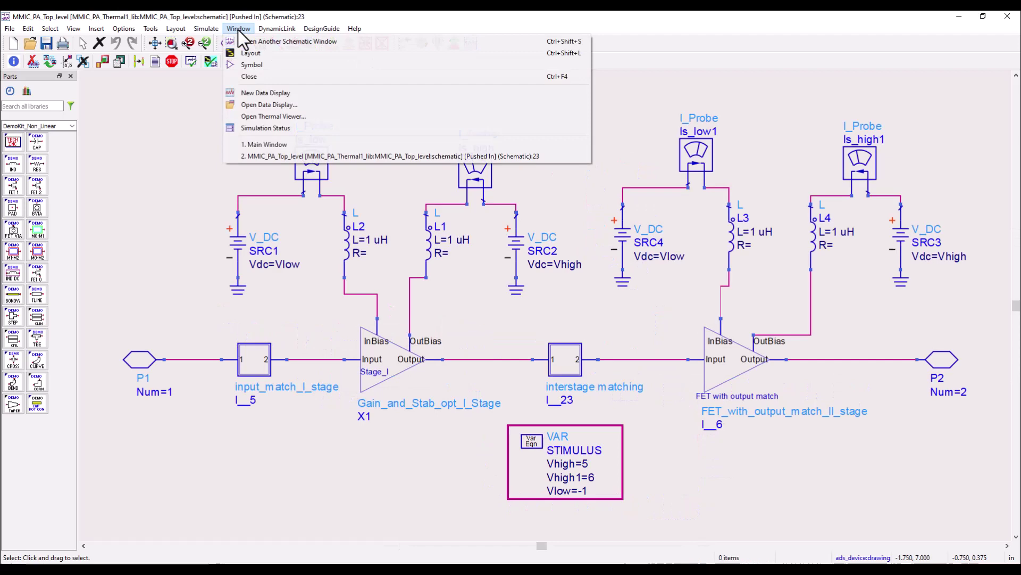
click(251, 53)
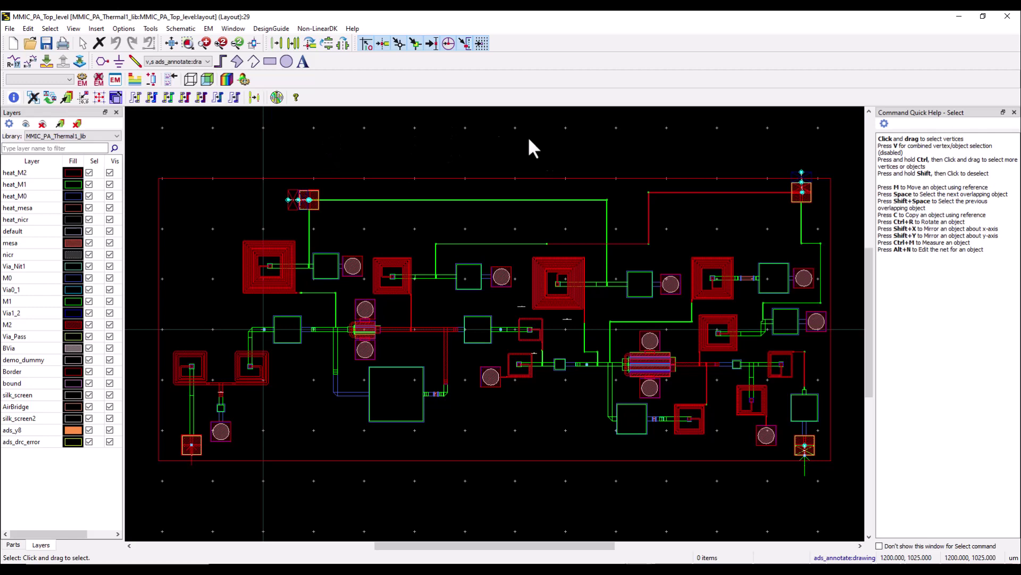
- Close the layout and let the electrothermal simulation finish at 11.102 dBm output
click(1014, 17)
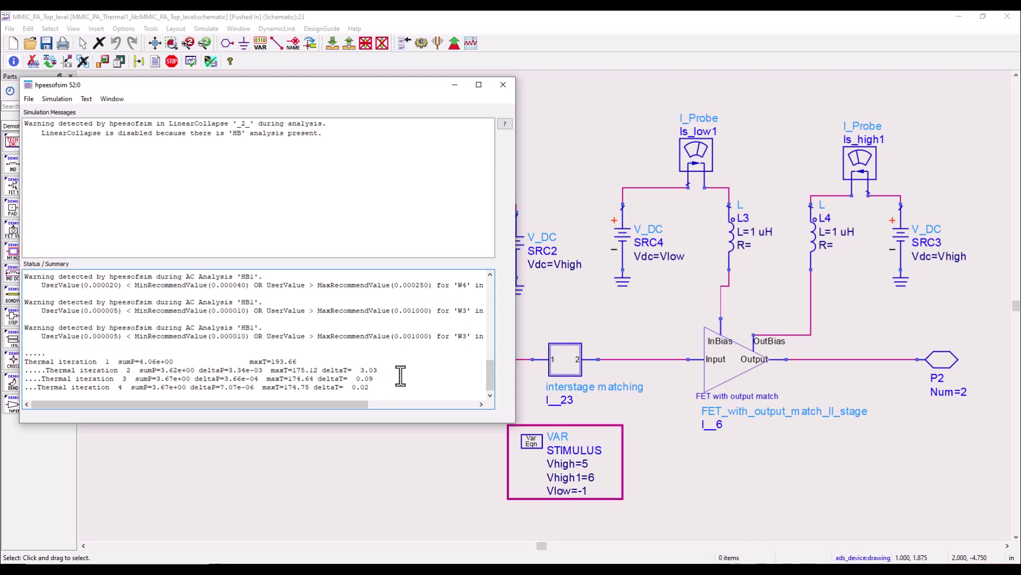
click(398, 463)
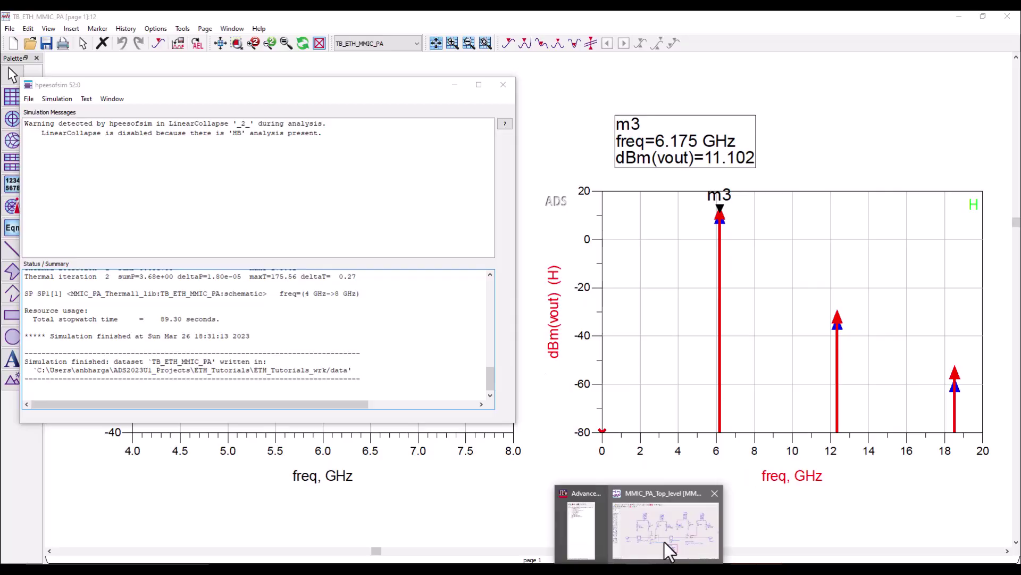
- Return to the testbench data display; electrothermal gain reads 25.976 dB at 6.0 GHz and 26.240 dB at 6.5 GHz
click(665, 541)
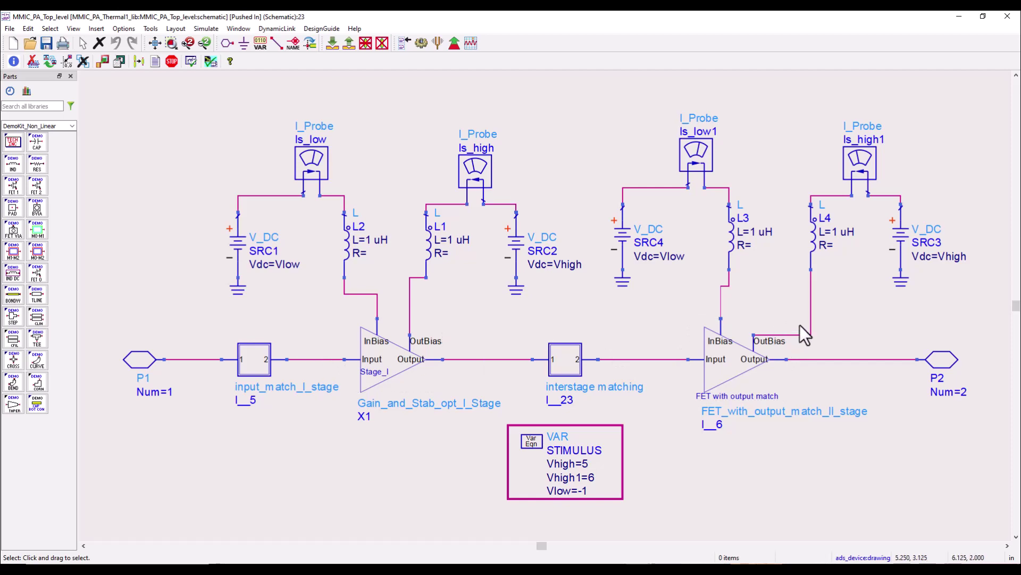
click(347, 44)
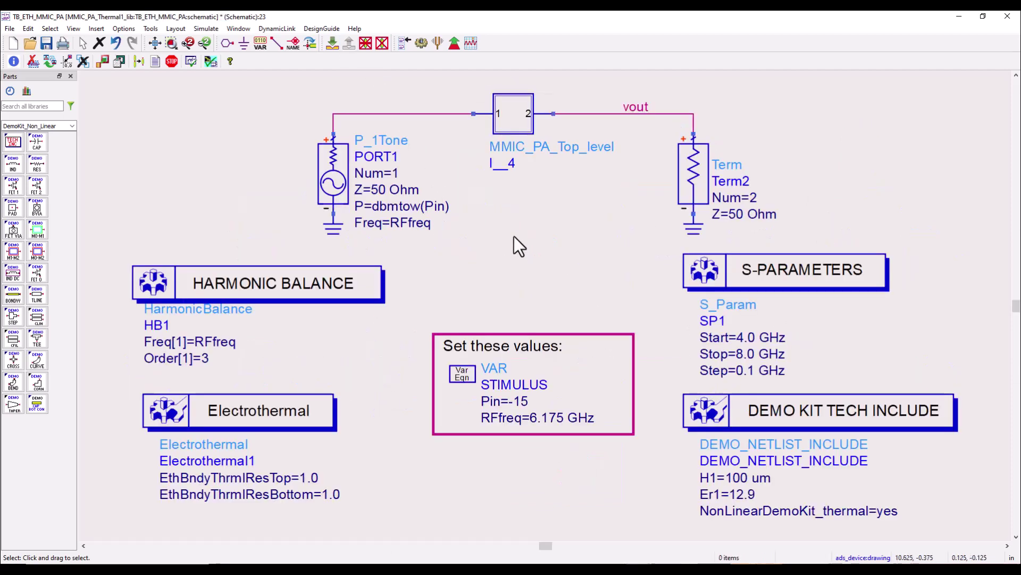
key(F7)
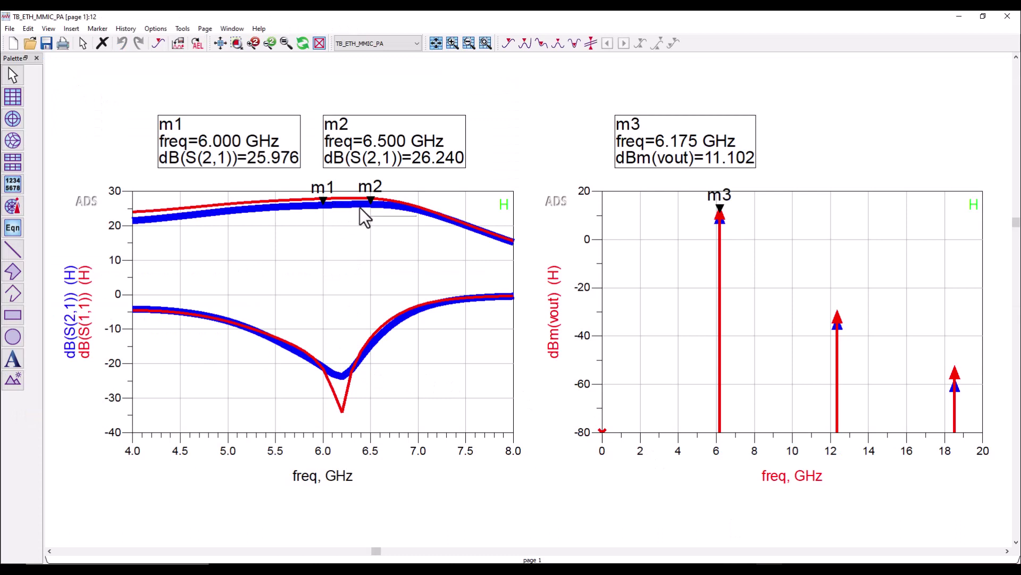
mouse_move(323, 206)
mouse_move(371, 204)
click(485, 43)
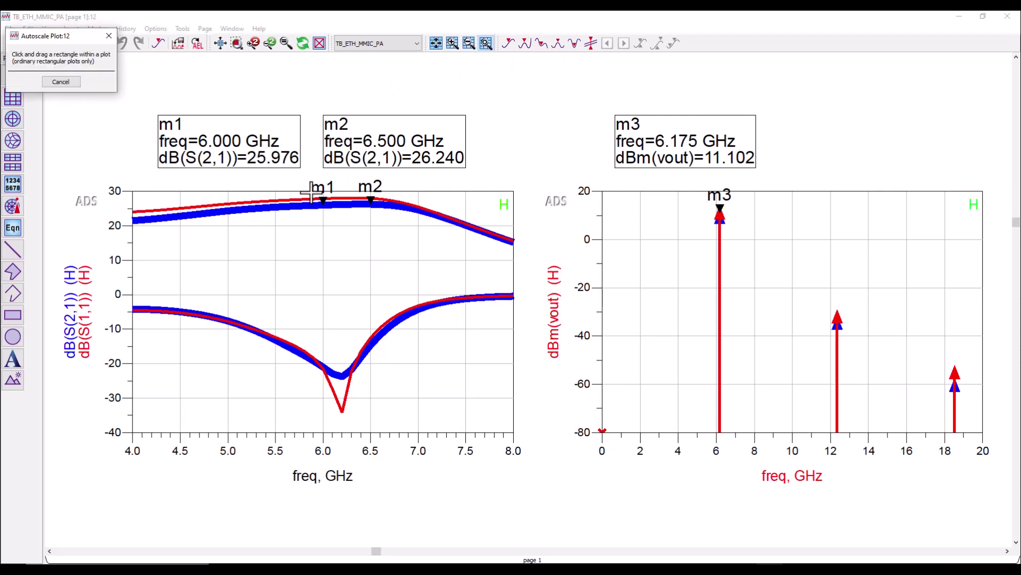
drag(311, 192, 385, 224)
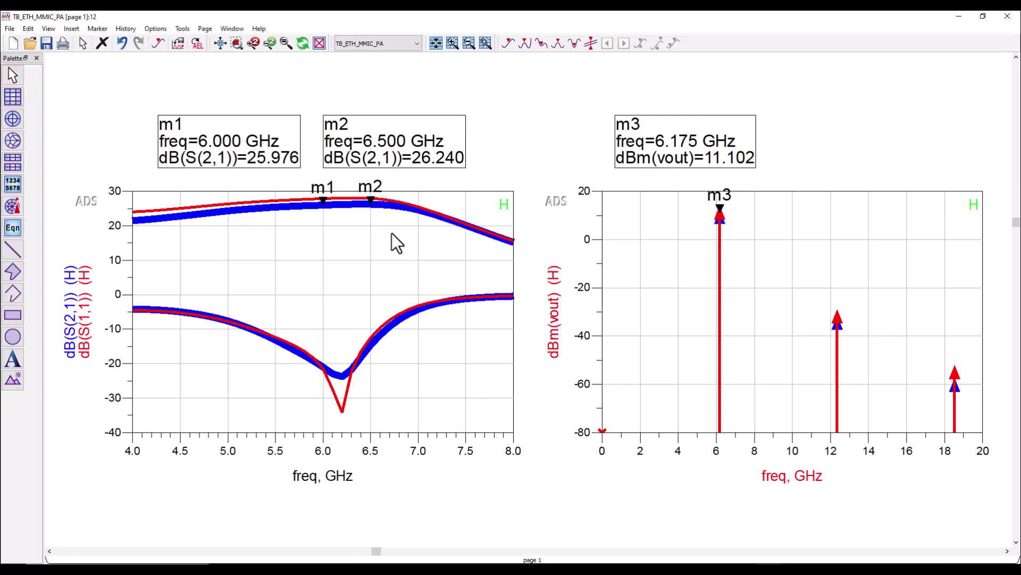
click(485, 43)
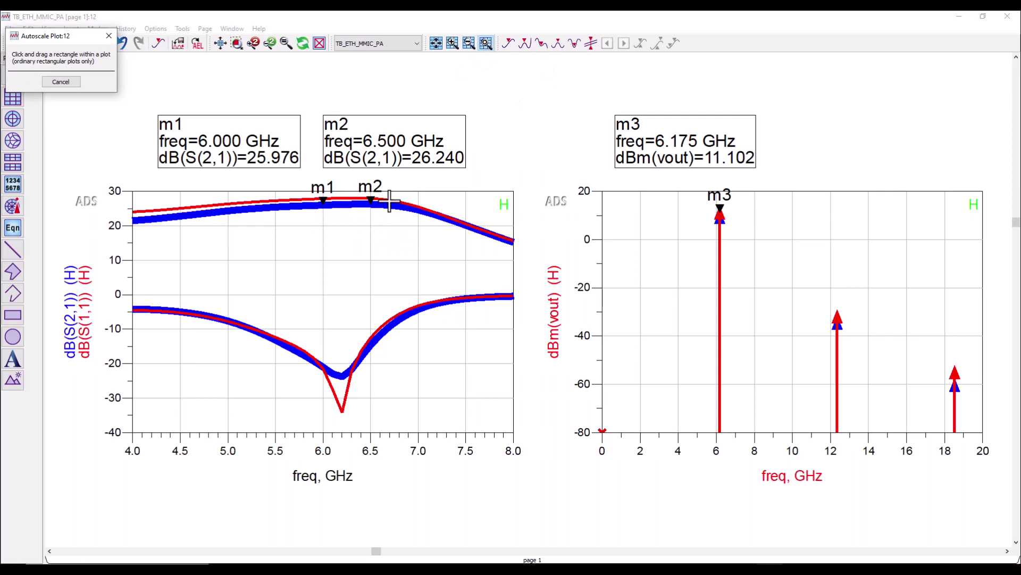
drag(389, 224, 307, 193)
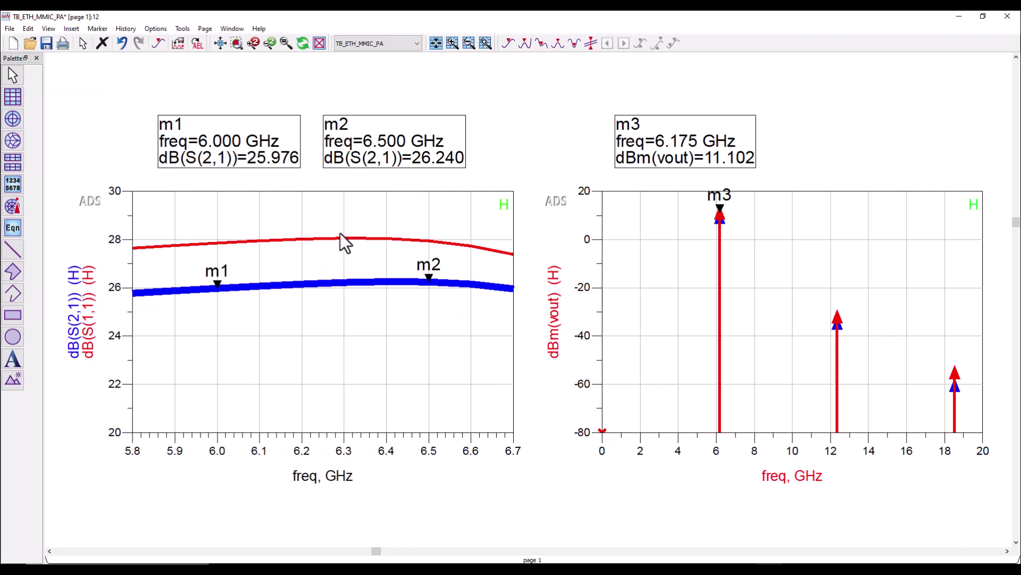
mouse_move(344, 286)
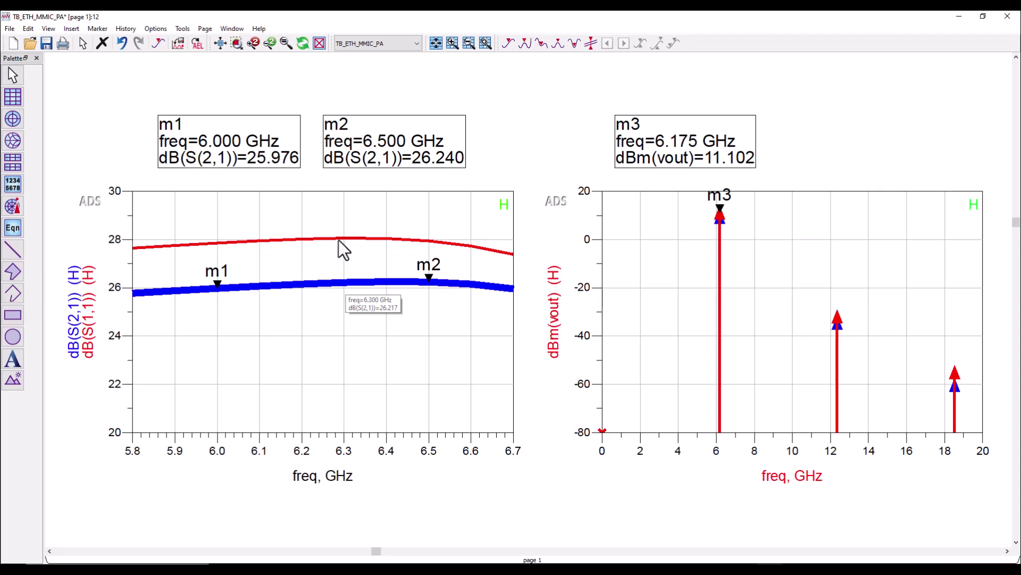
mouse_move(338, 236)
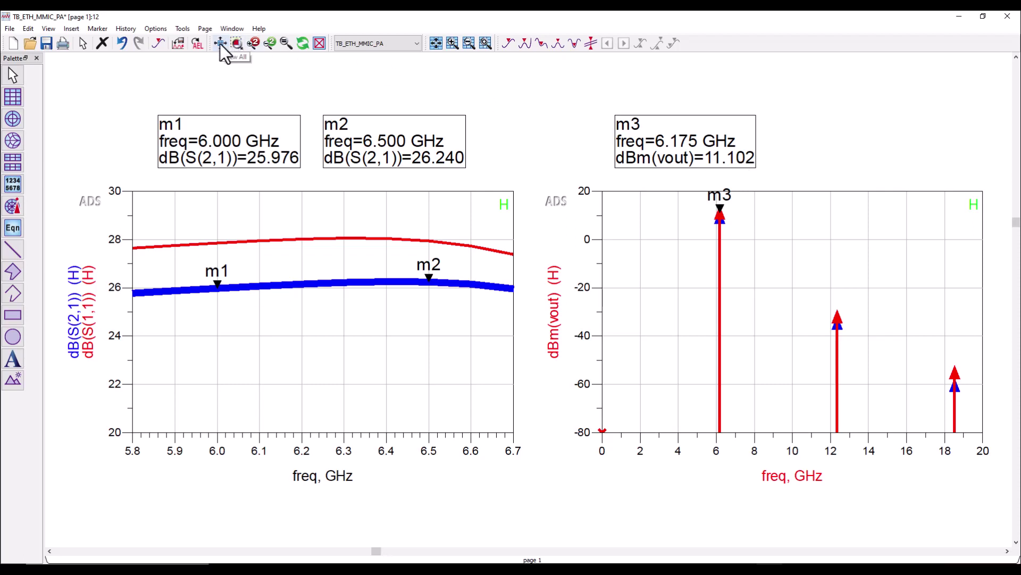
click(326, 255)
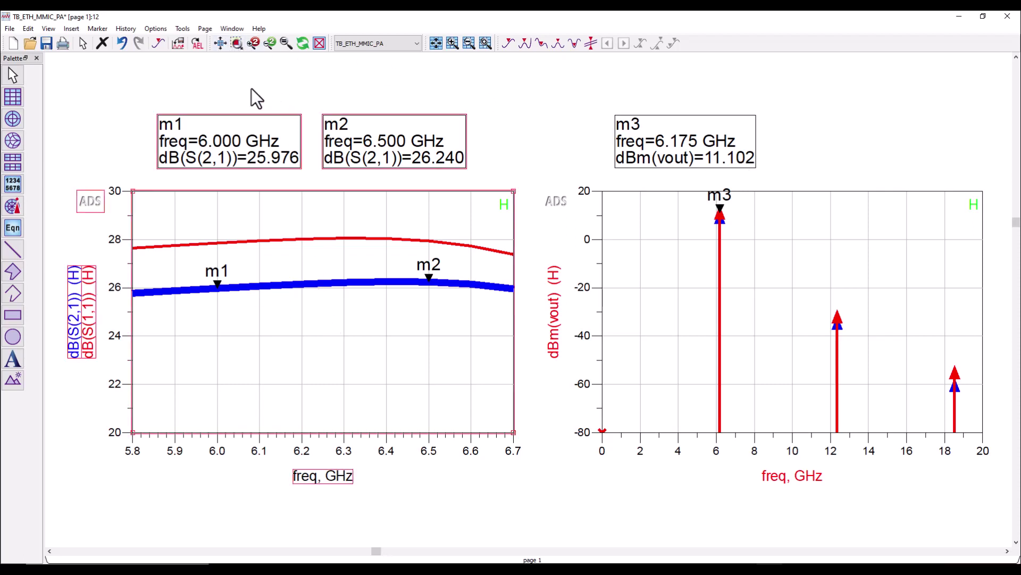
- Rescale the plot and show the m2 temperature map full screen, ranging 25–199 degrees
click(436, 43)
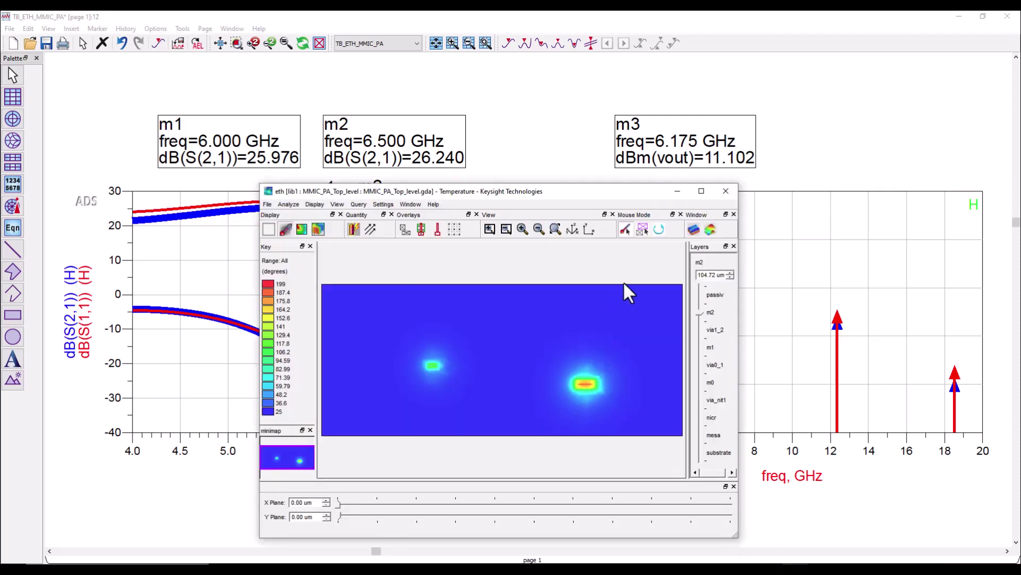
click(700, 191)
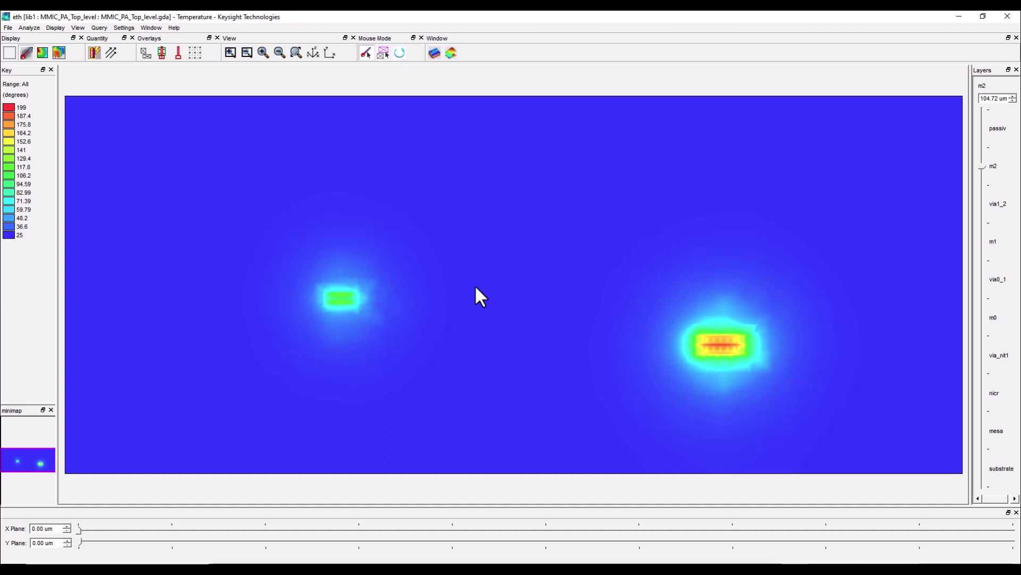
- Show the m2 temperatures as a full-screen 3-D surface and rotate it to view the 199-degree peak
click(451, 53)
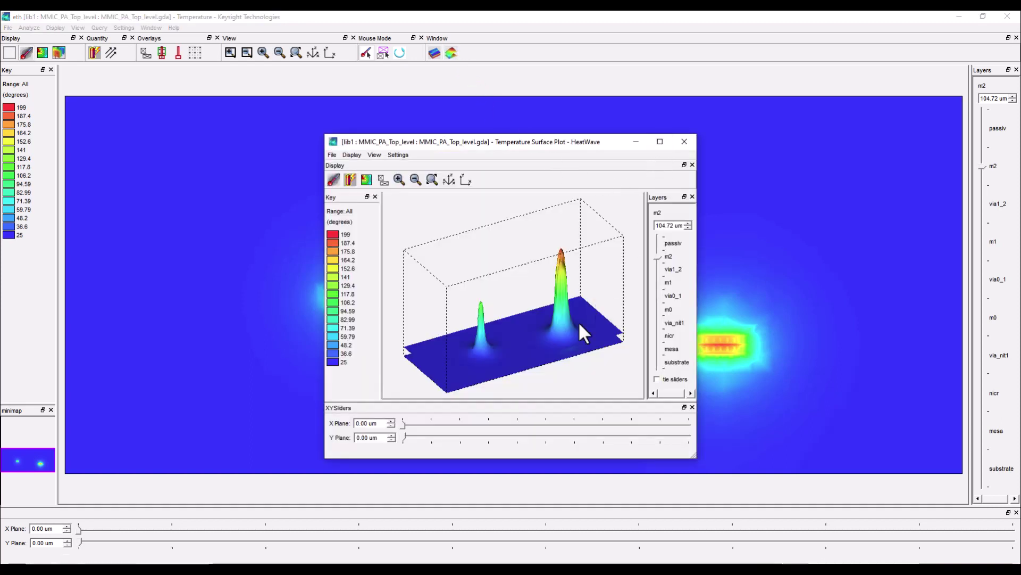
drag(579, 326, 575, 299)
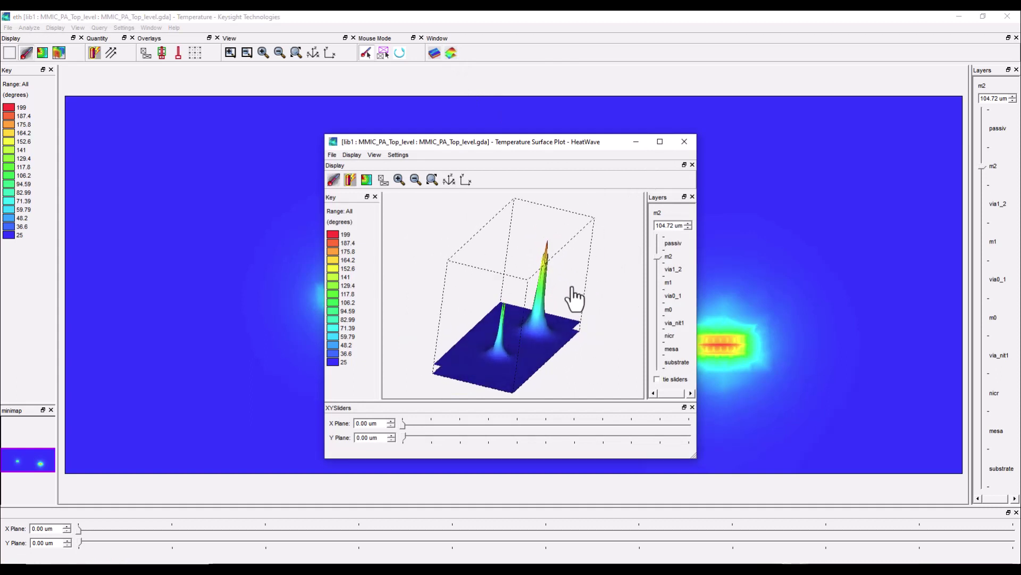
click(660, 142)
drag(659, 273, 622, 174)
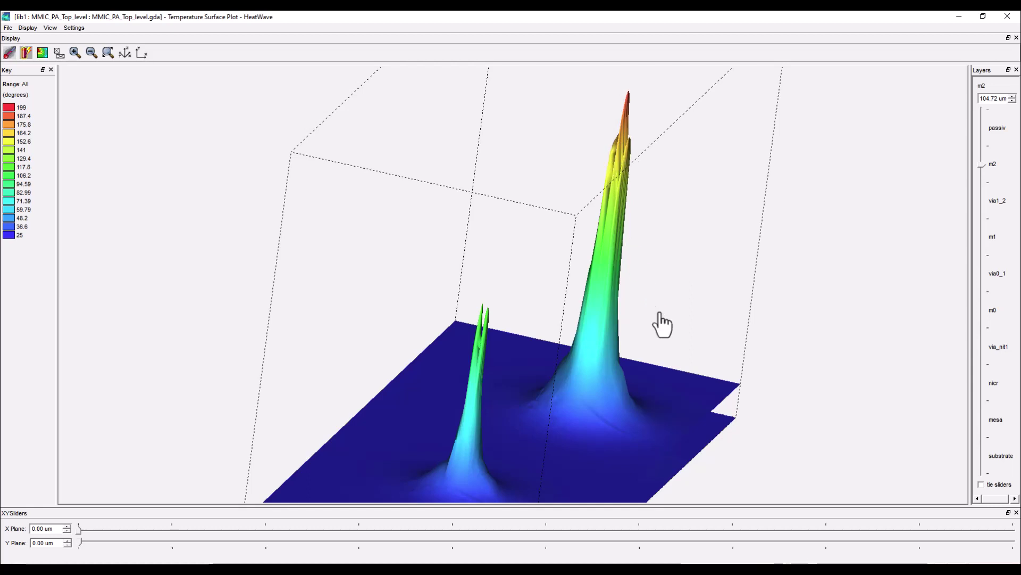
drag(662, 324, 391, 311)
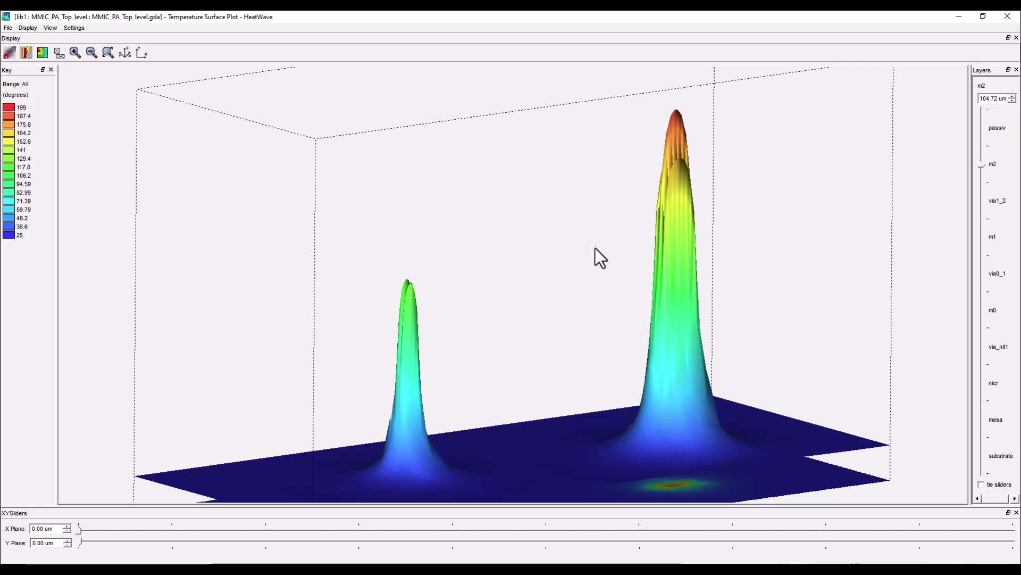
drag(597, 257, 787, 287)
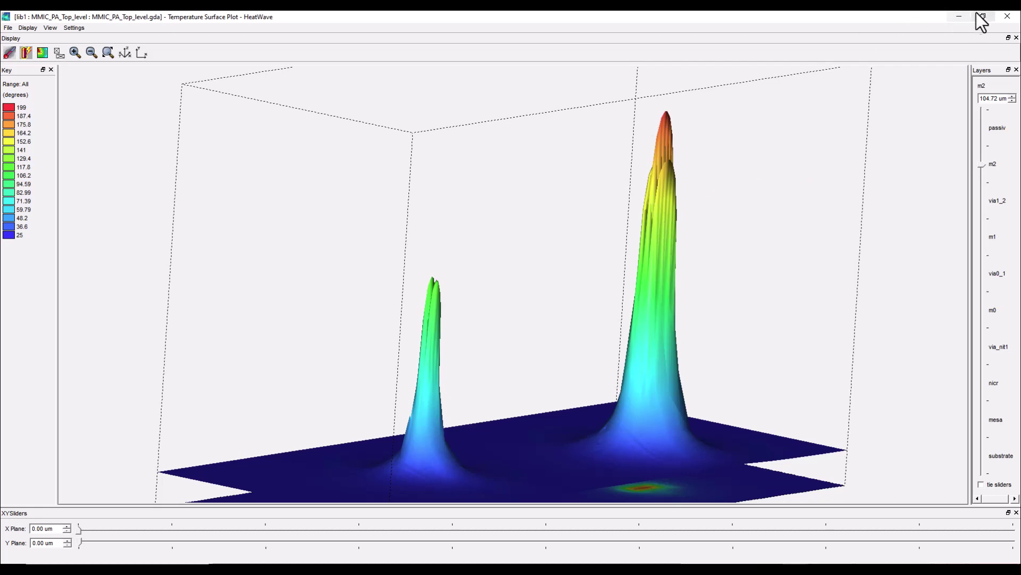
- Close both thermal views and open the TB_ETH_MMIC_PA_Sweep schematic sweeping Pin from -15 to 10
click(1008, 17)
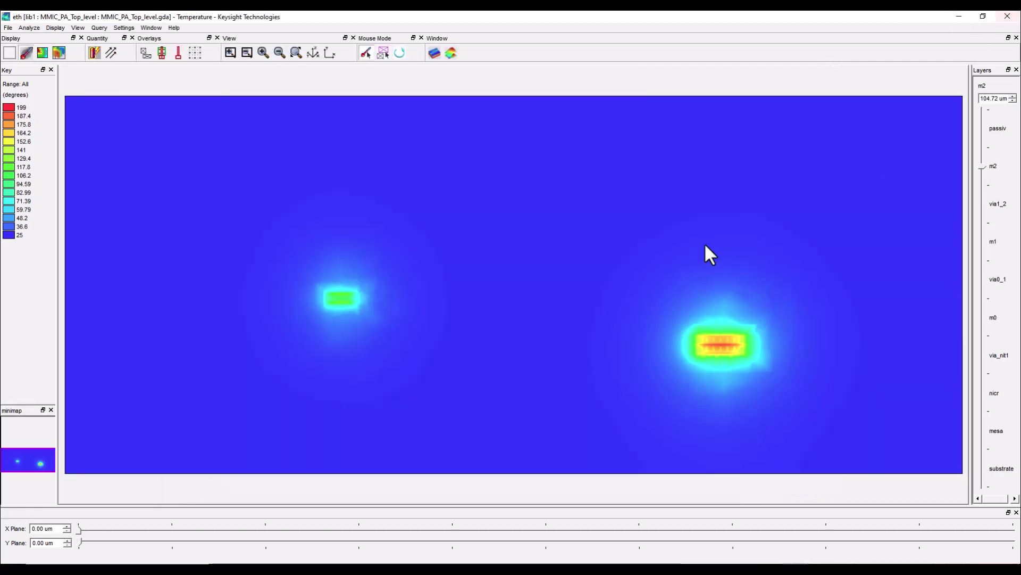
click(1009, 19)
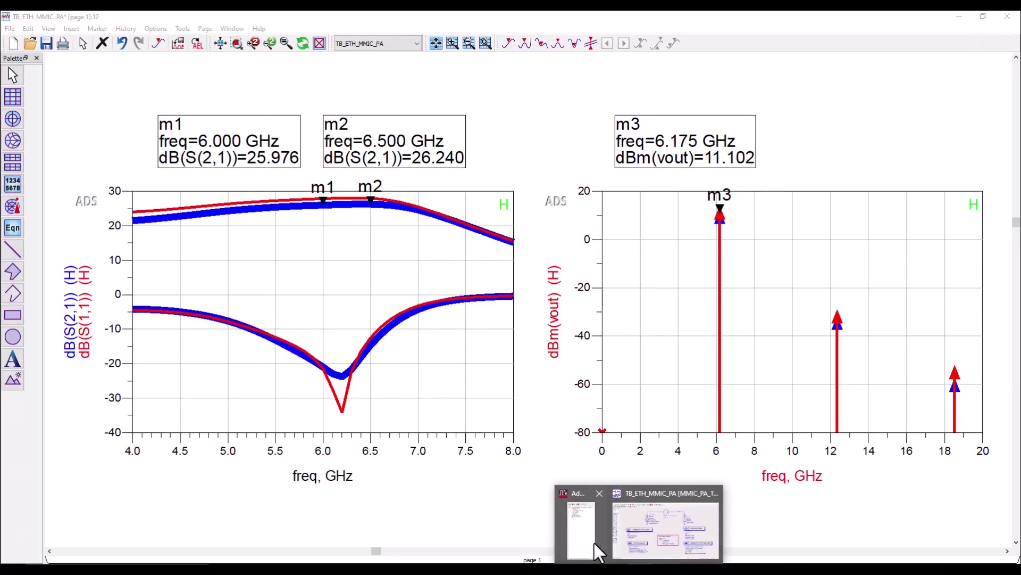
click(594, 541)
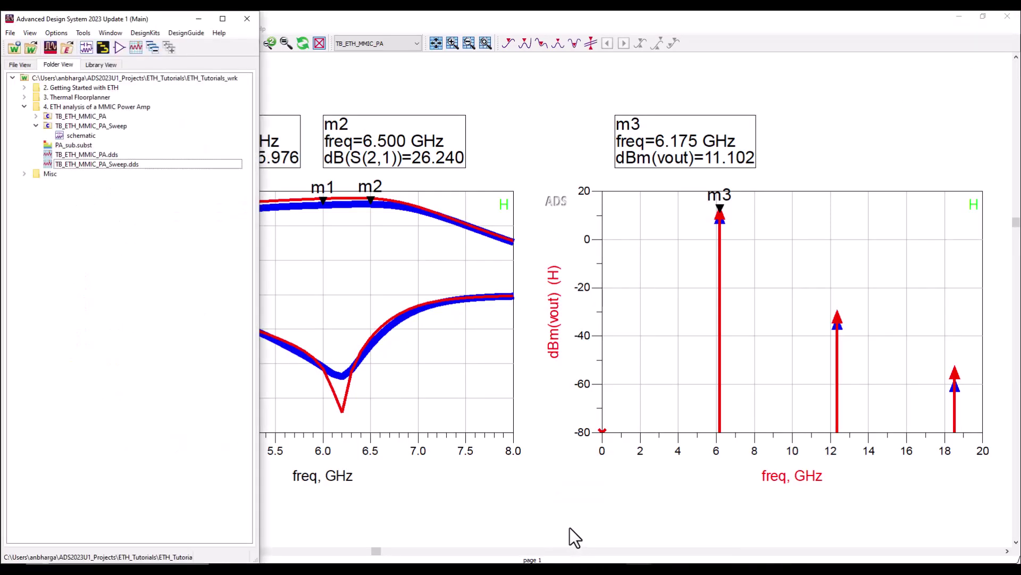
double_click(82, 135)
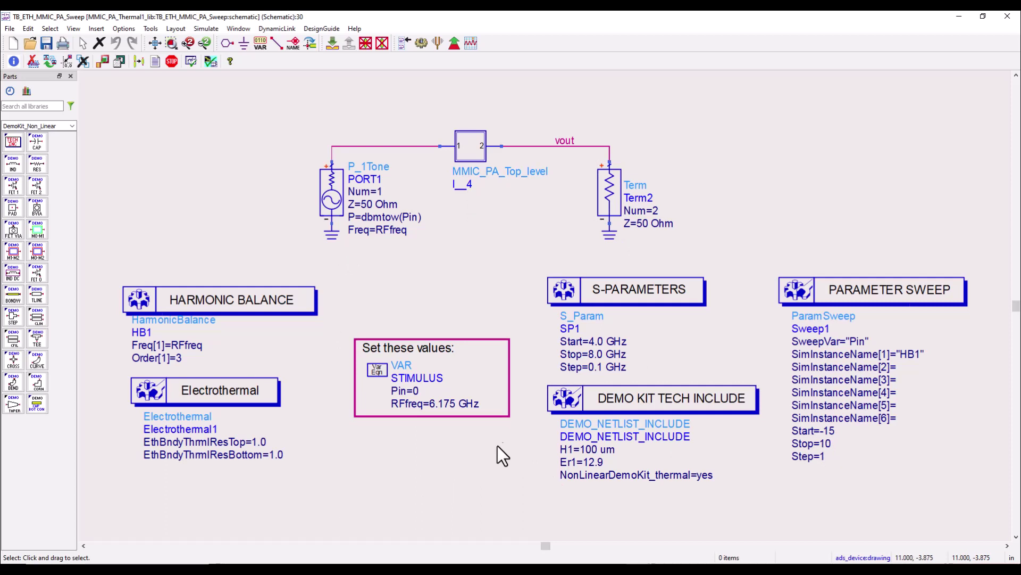
- Open the TB_ETH_MMIC_PA_Sweep results and read ETH gain 24.498 dB versus 25.334 dB at Pin=0
click(607, 563)
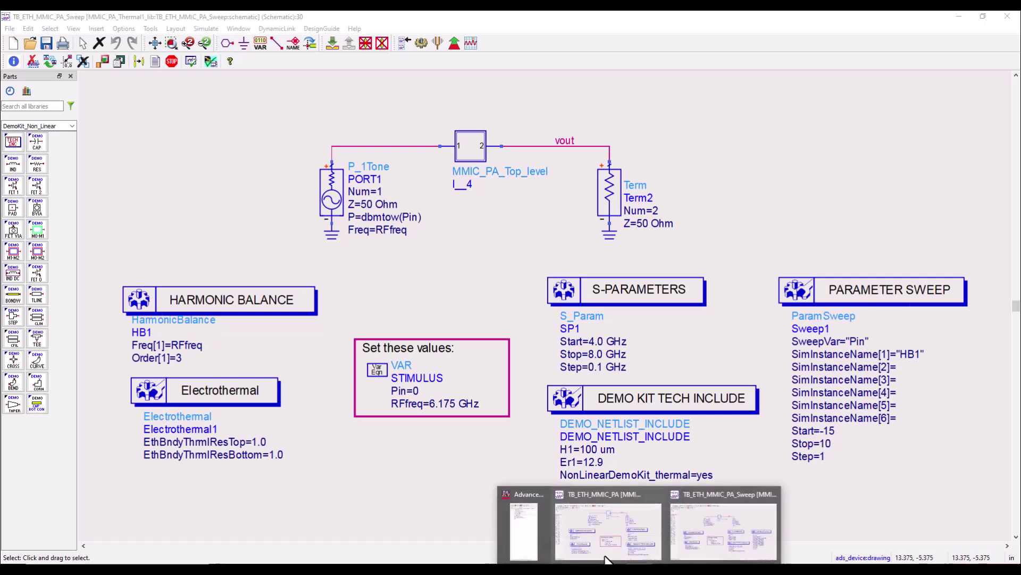
click(525, 532)
double_click(103, 164)
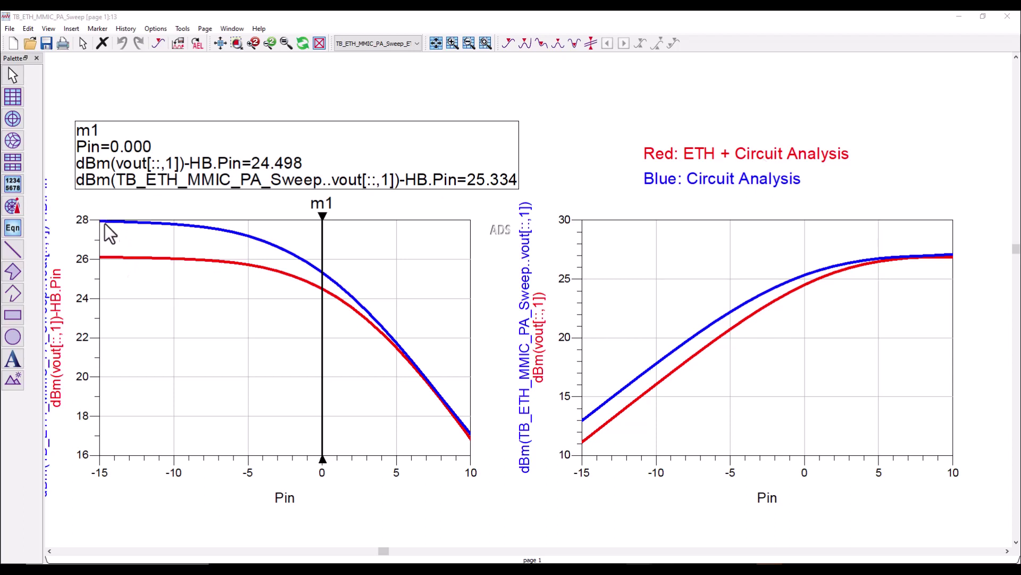
- Close the sweep display and load the Pin=-15.gda temperature map, showing hot spots near 198.6 degrees
mouse_move(102, 265)
mouse_move(326, 288)
click(1010, 16)
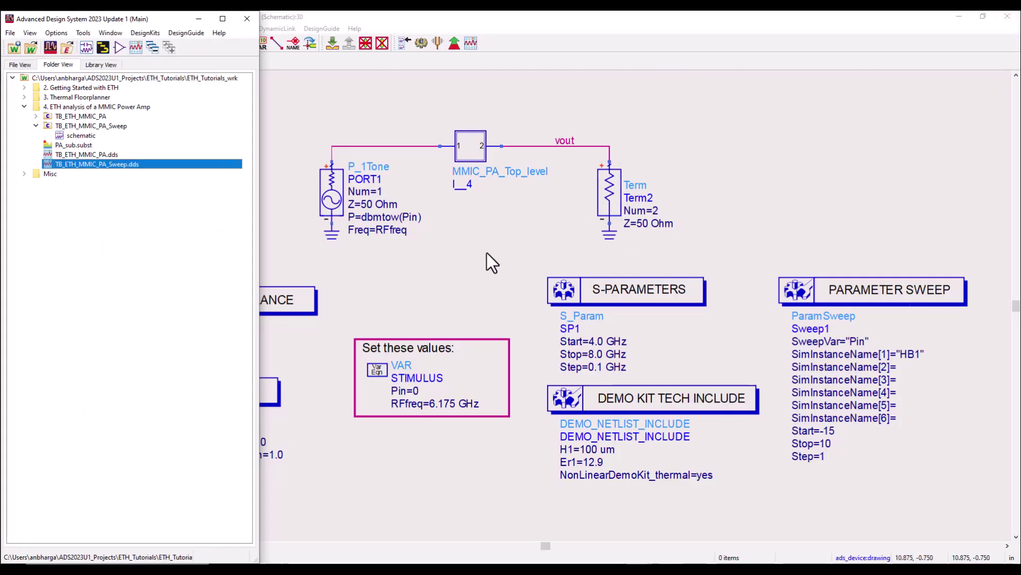
click(488, 253)
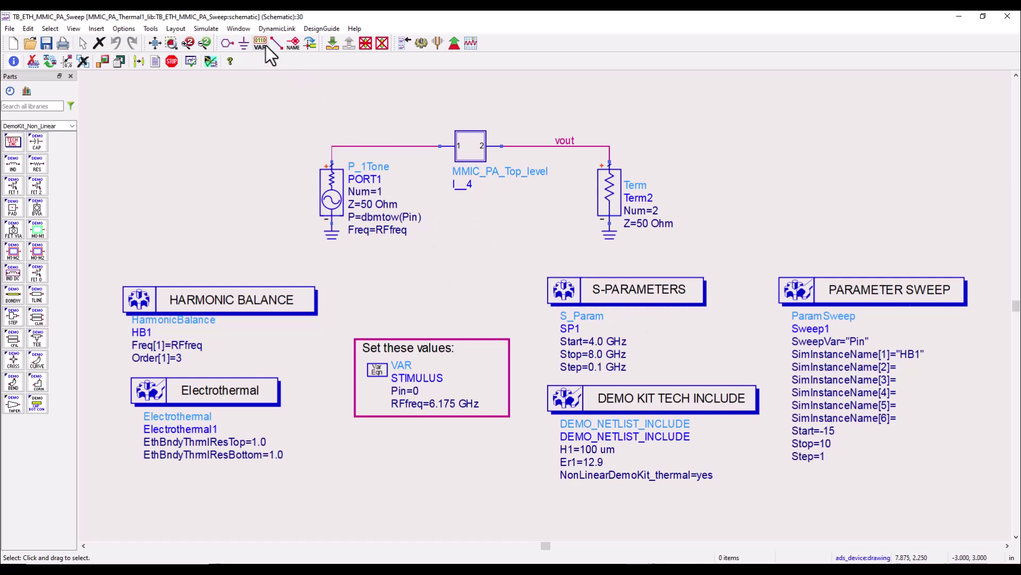
click(239, 29)
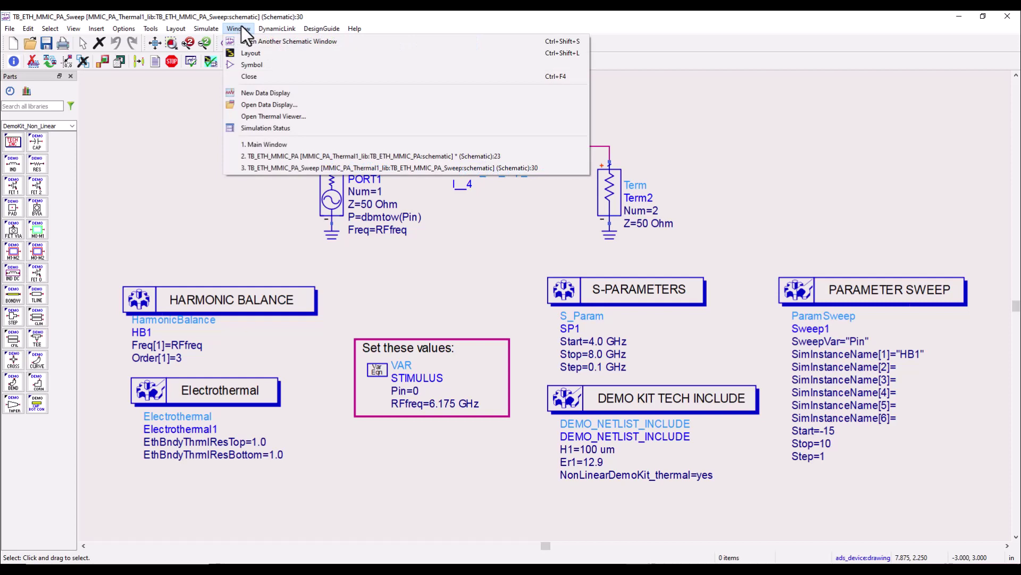
click(262, 117)
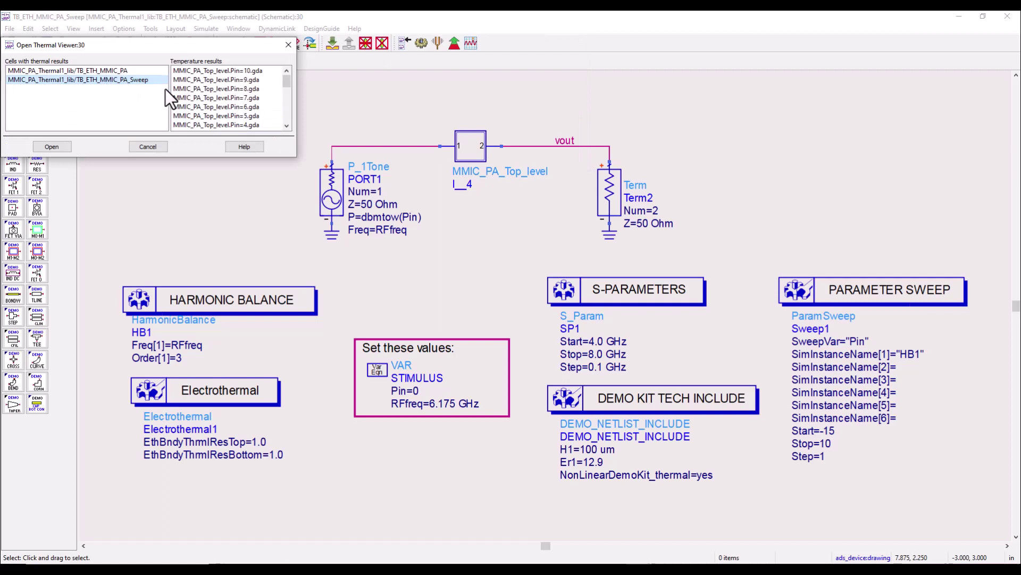
click(286, 126)
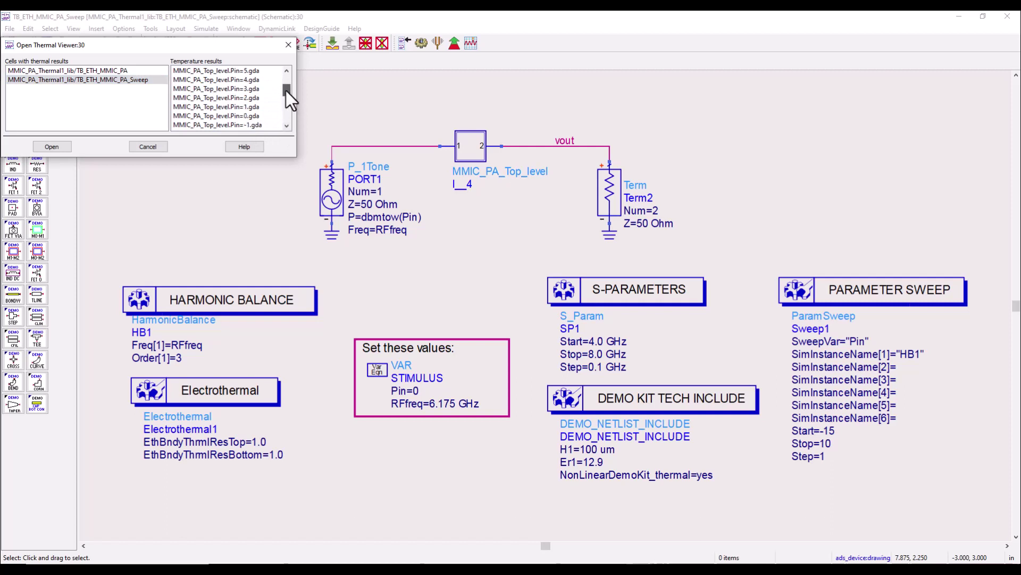
drag(286, 91, 290, 122)
click(250, 126)
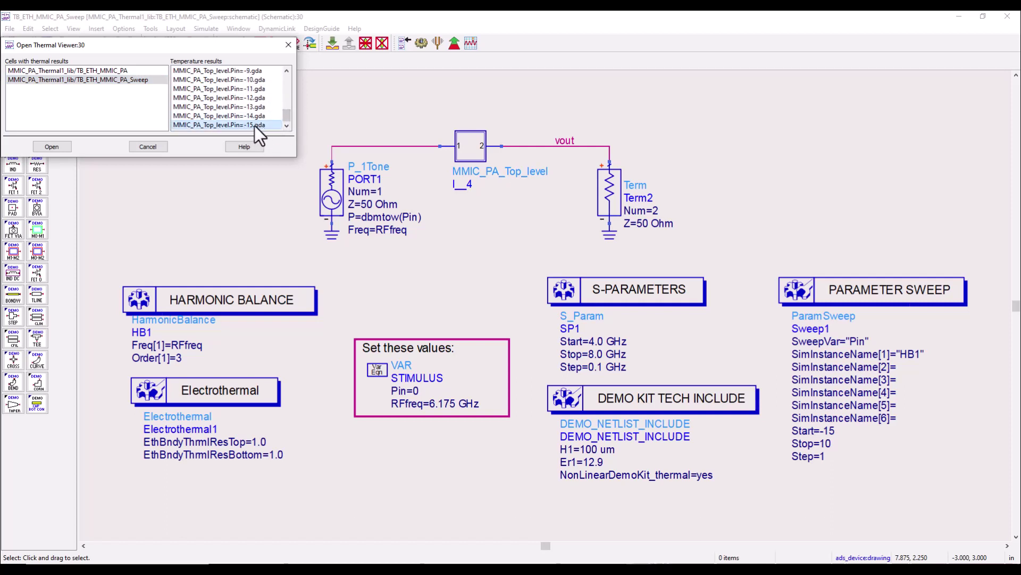
click(52, 146)
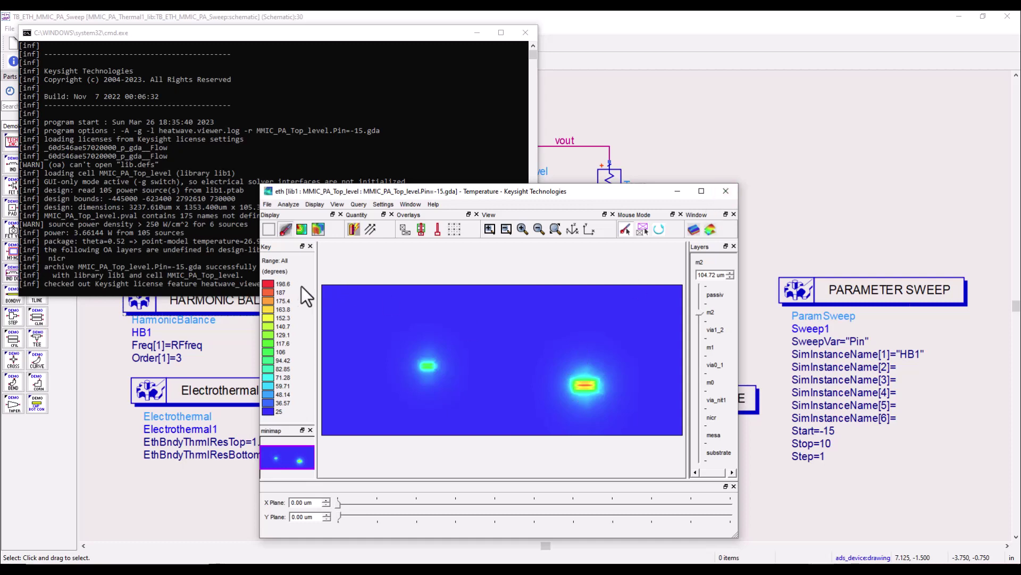
- Close the Pin=-15 map and load MMIC_PA_Top_level.Pin=5.gda into the Thermal Viewer
click(726, 190)
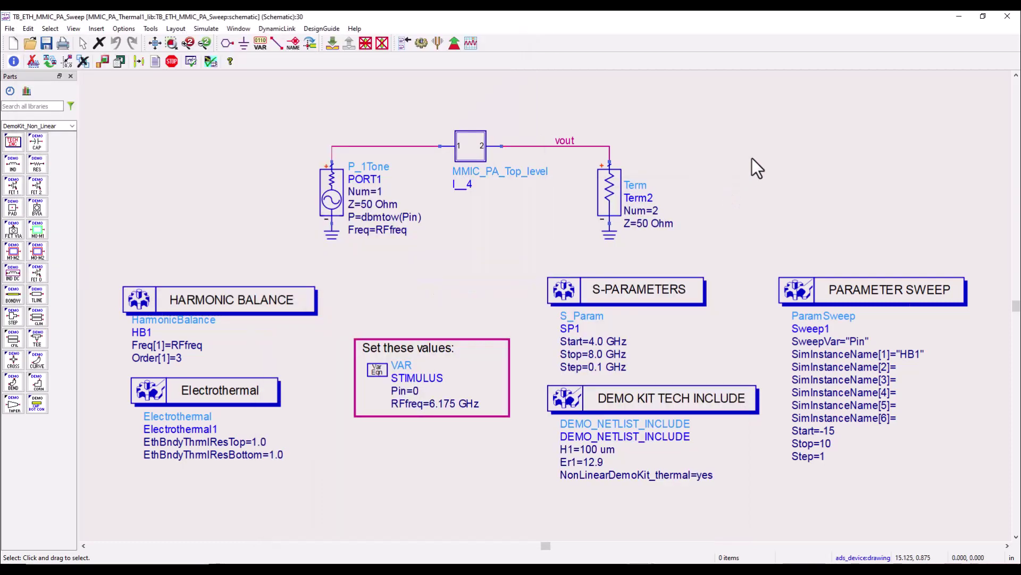
click(231, 28)
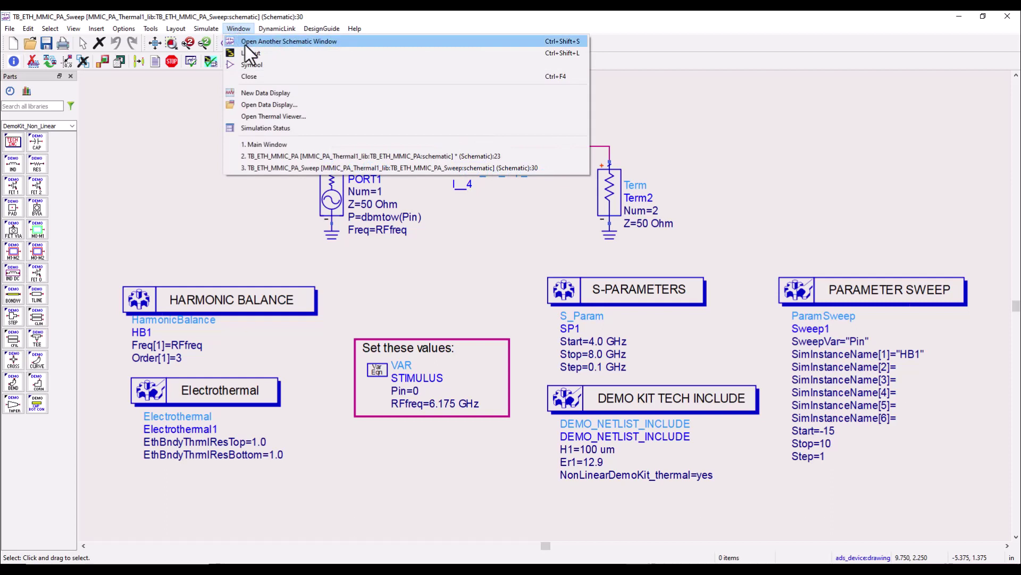
click(261, 116)
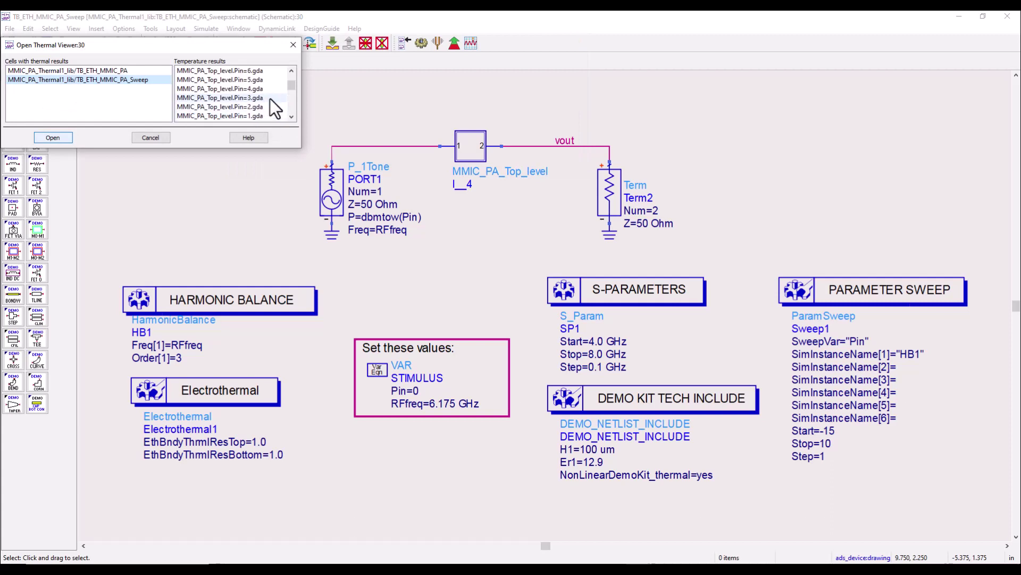
click(263, 81)
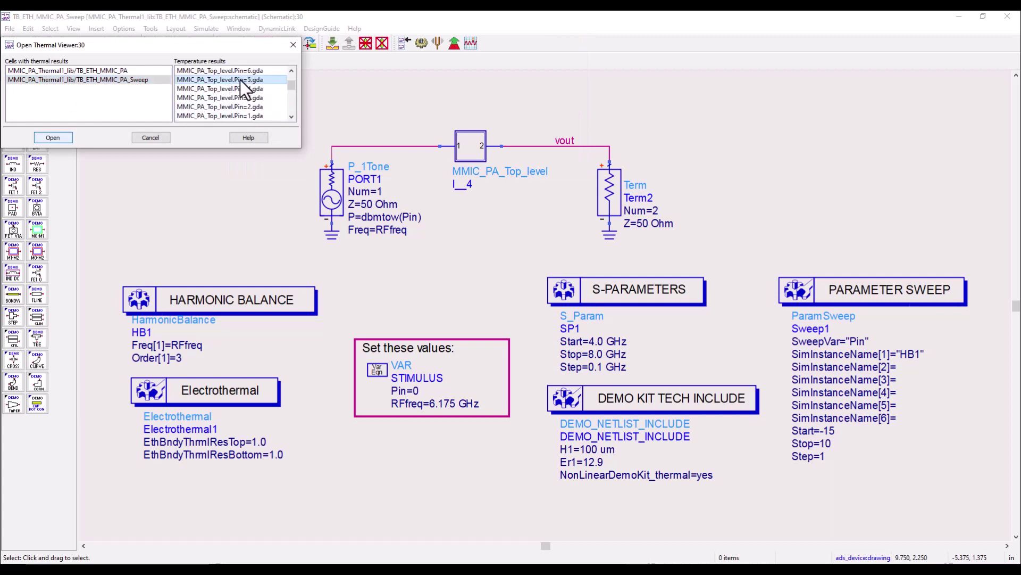
click(53, 140)
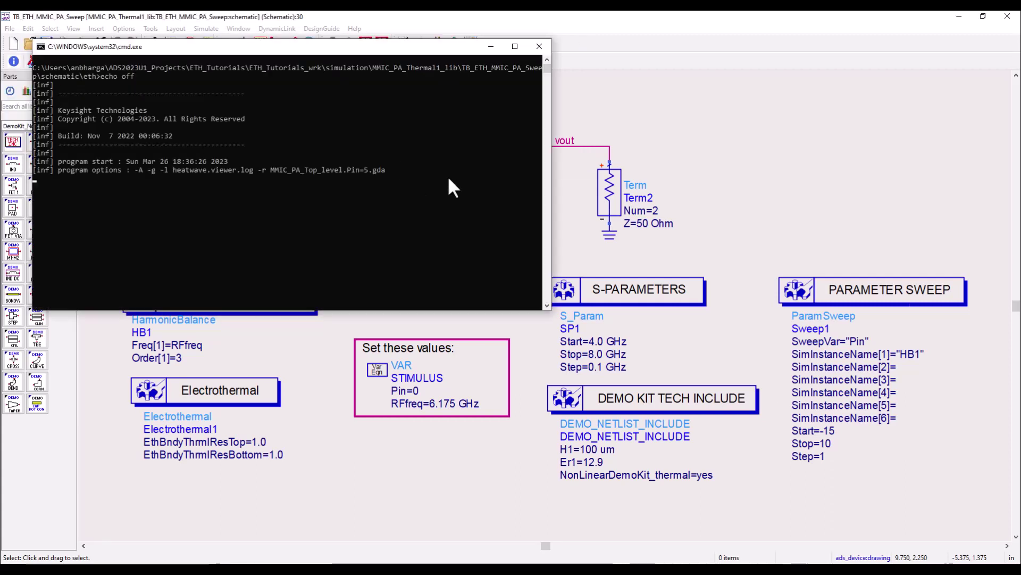